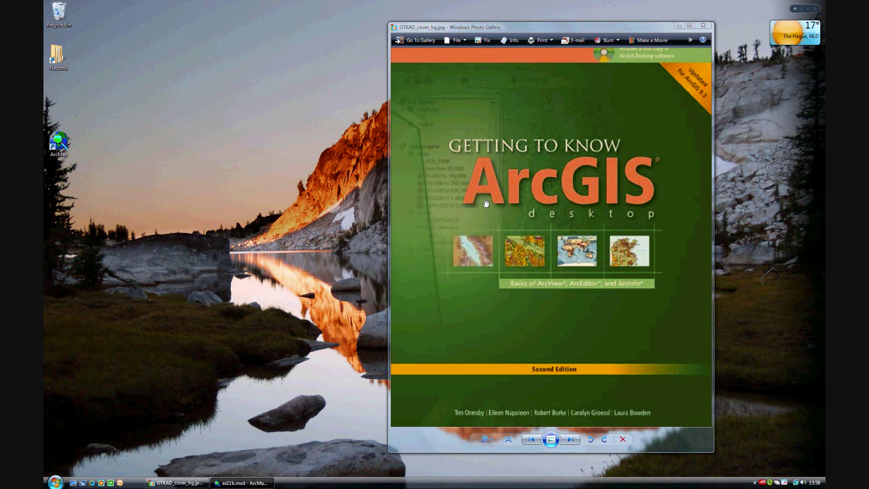
Step: Minimize the Windows Photo Gallery window showing the Getting to Know ArcGIS cover
left_click(679, 26)
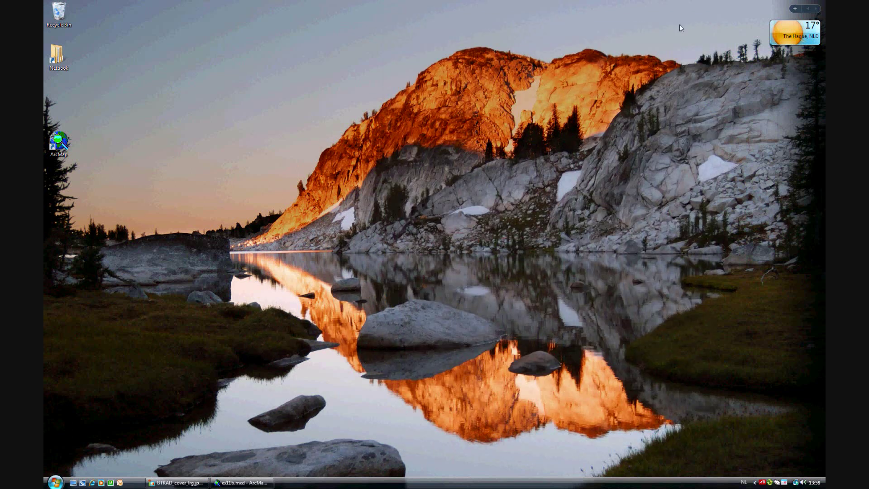
Step: Restore the ex11b.mxd ArcMap window from the taskbar
left_click(257, 483)
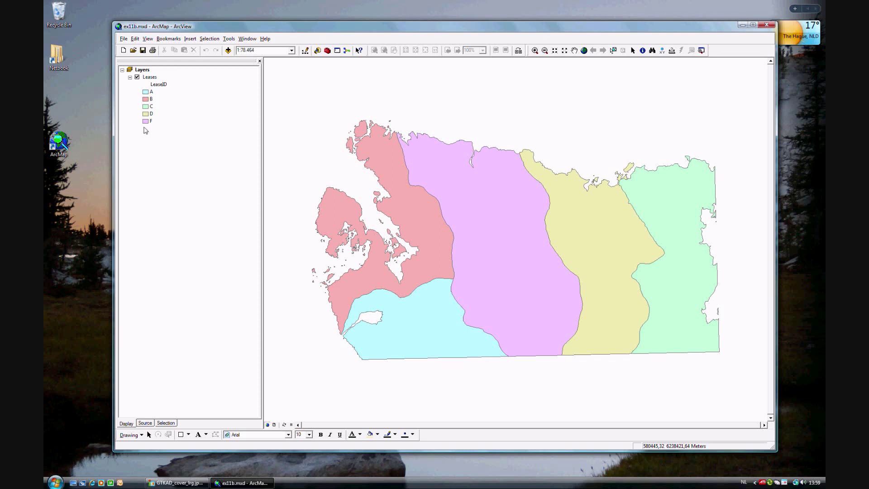
Step: Start a new graph from Tools > Graphs and choose the Vertical Bar graph type
left_click(225, 40)
mouse_move(256, 61)
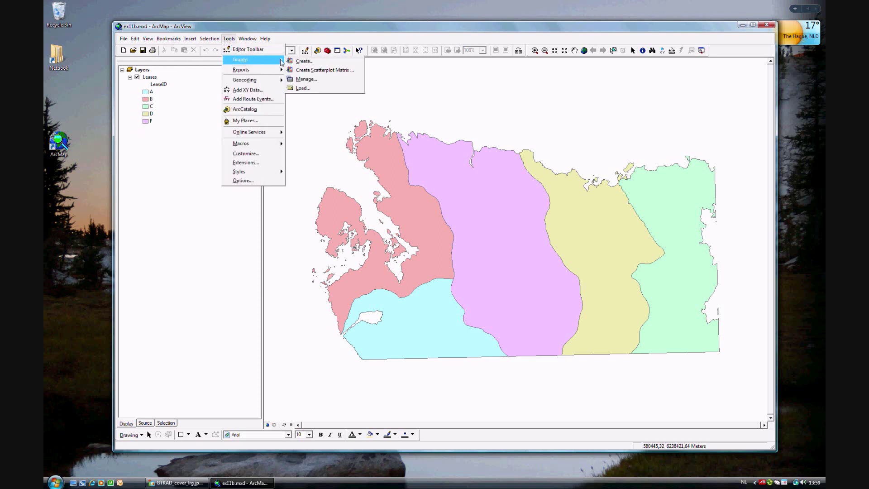
left_click(309, 65)
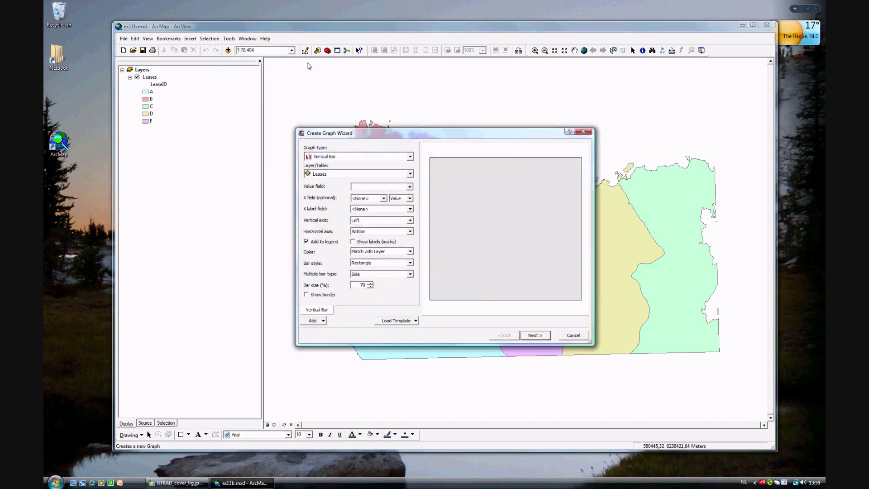
left_click(410, 156)
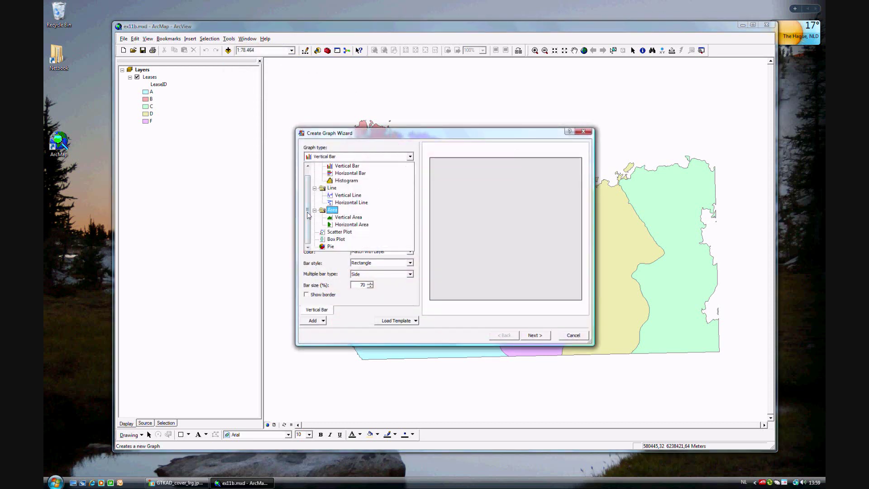
scroll(334, 209, "up", 1)
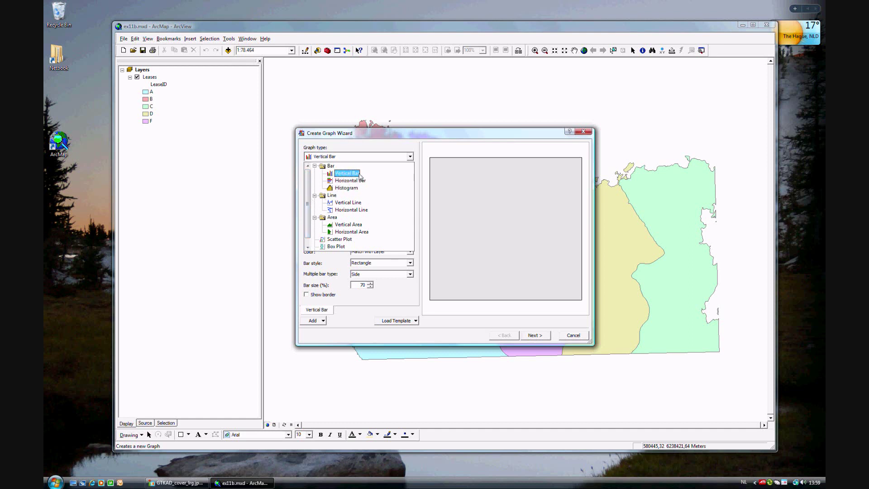
left_click(347, 173)
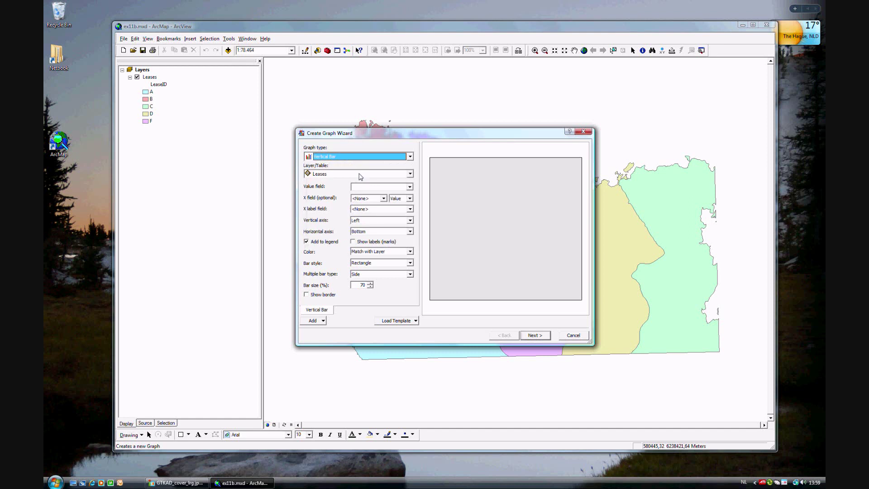
Step: Graph the Leases layer using SUM_StandValue for bar values and LeaseID for labels
left_click(410, 174)
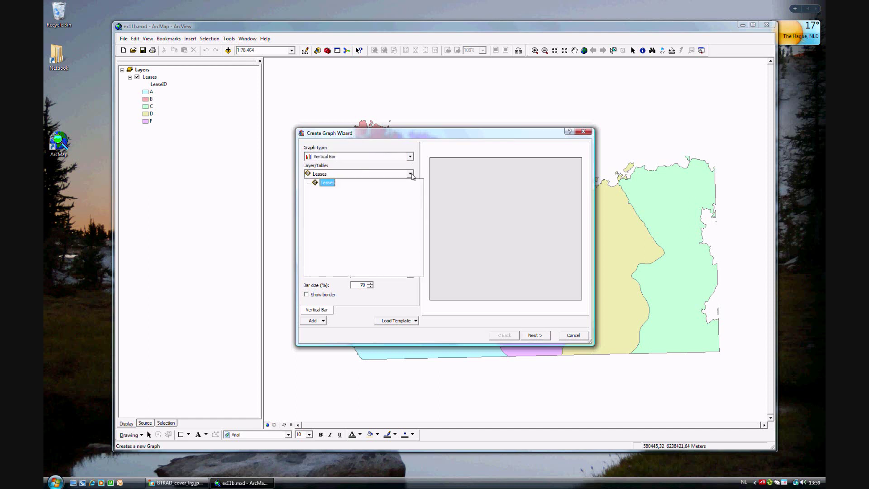
left_click(329, 184)
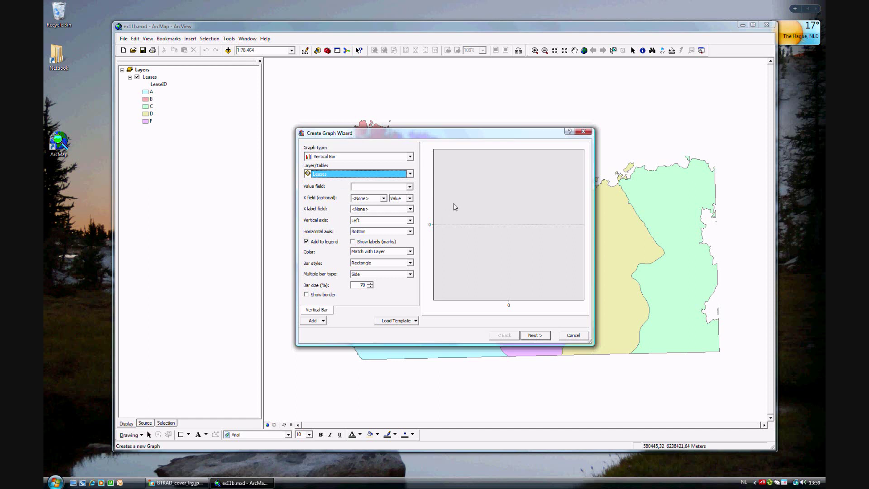
left_click(410, 187)
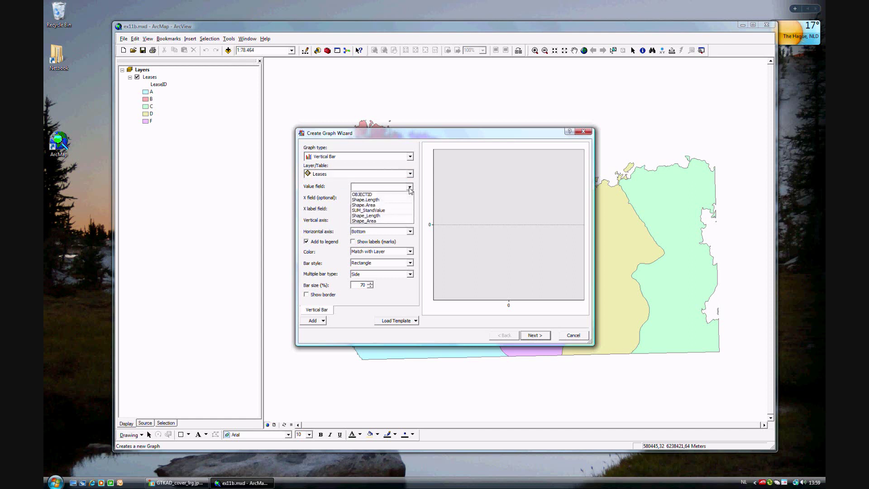
left_click(385, 211)
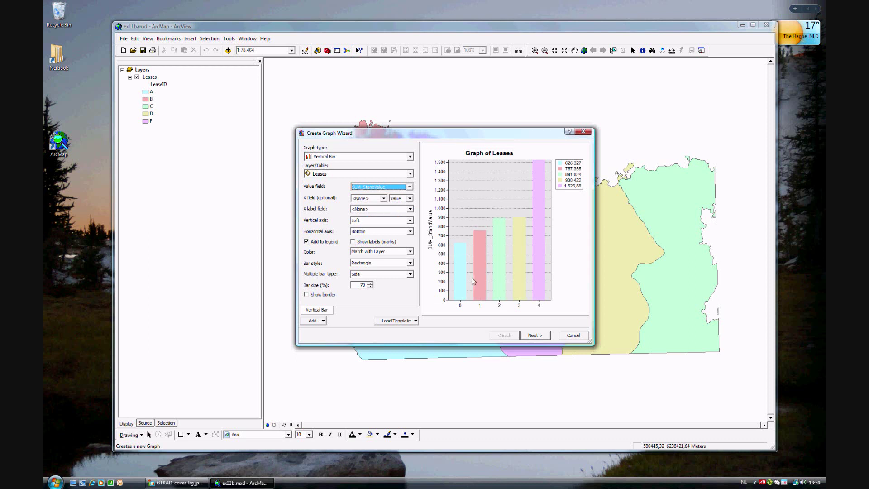
left_click(410, 210)
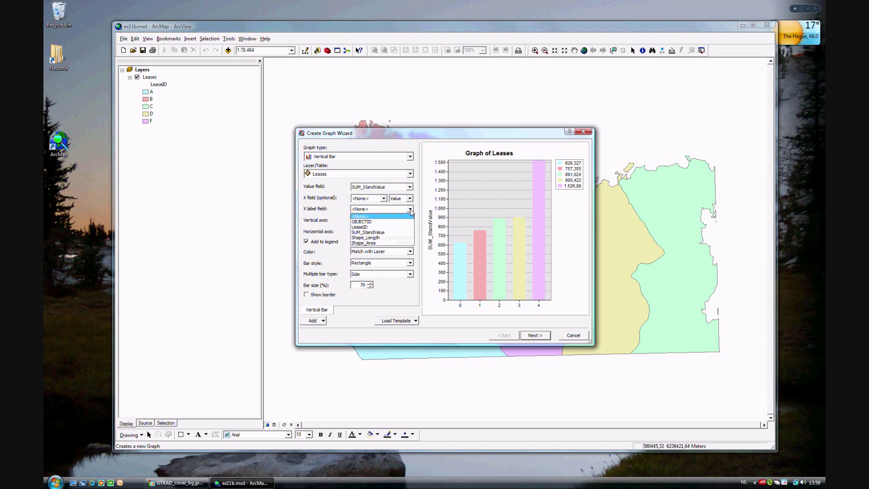
left_click(390, 227)
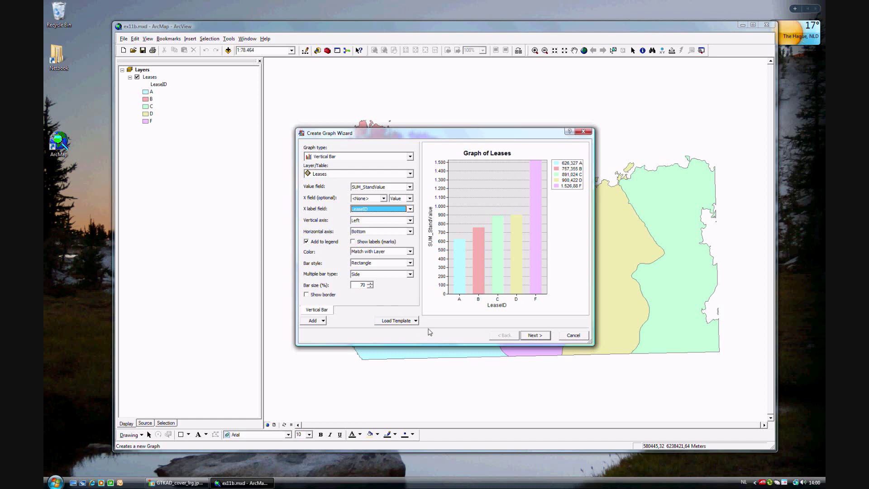
left_click(539, 338)
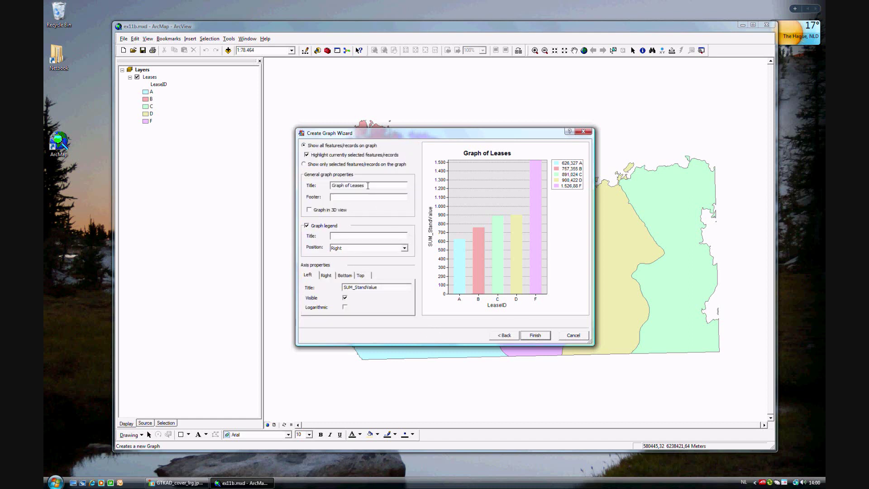
Step: Title the graph 'Lease Values' and add the footer 'In millions of dollars'
left_click_drag(367, 186, 329, 189)
type("Lease Va")
type("lues")
type("In")
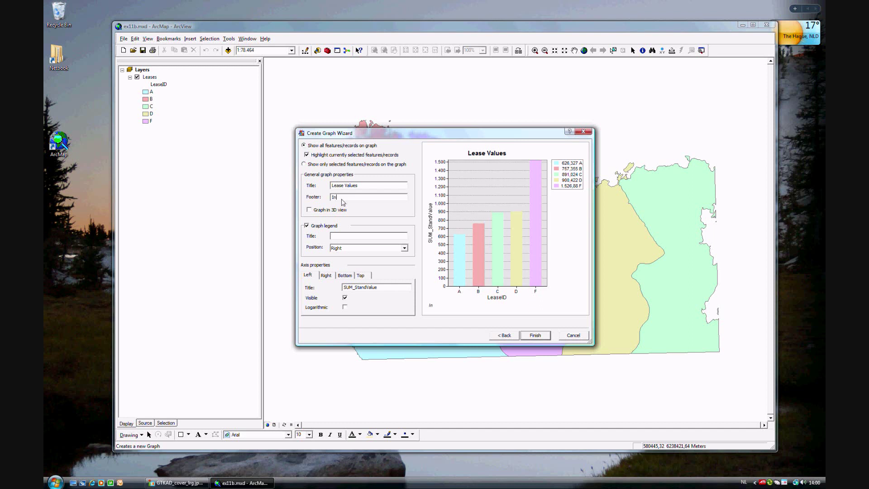
type(" m")
key("BackSpace")
key("BackSpace")
type("llions of dol")
Step: Clear the left axis title SUM_StandValue and the bottom axis title LeaseID
left_click_drag(382, 287, 337, 288)
key("Delete")
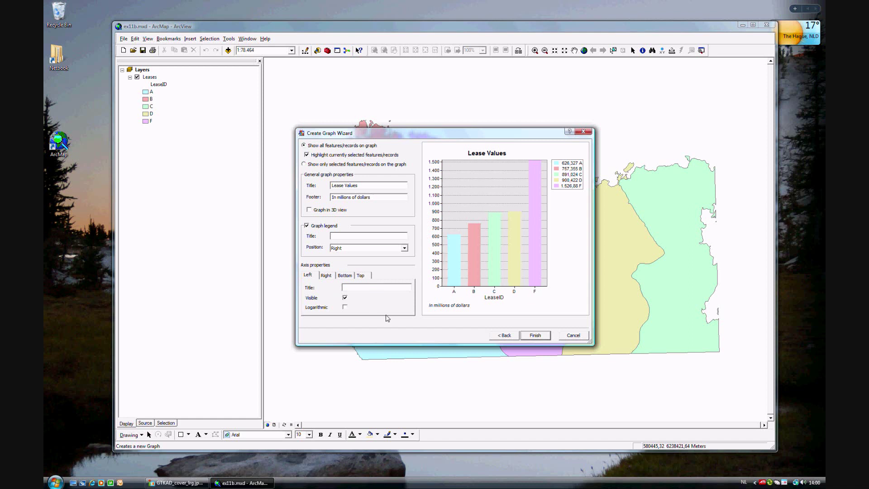
left_click(349, 277)
left_click_drag(364, 287, 338, 287)
key("Delete")
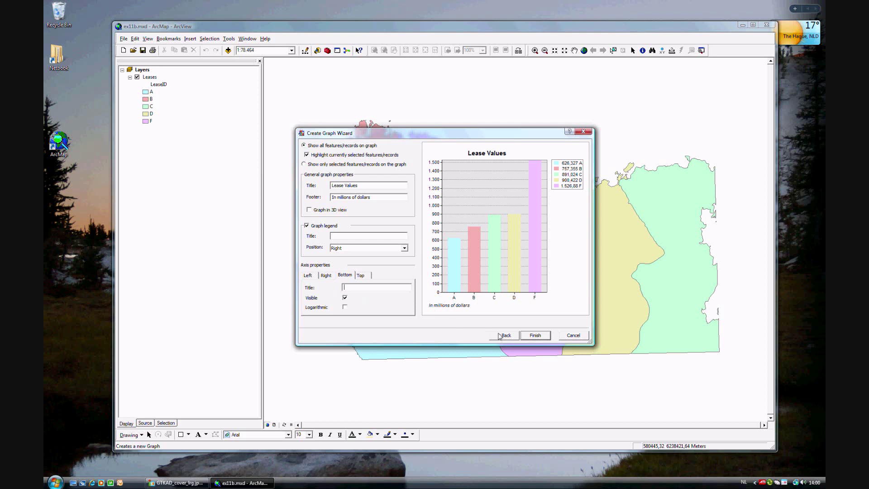
Step: Finish the Lease Values graph and position its window over the map, checking Layout View
left_click(534, 335)
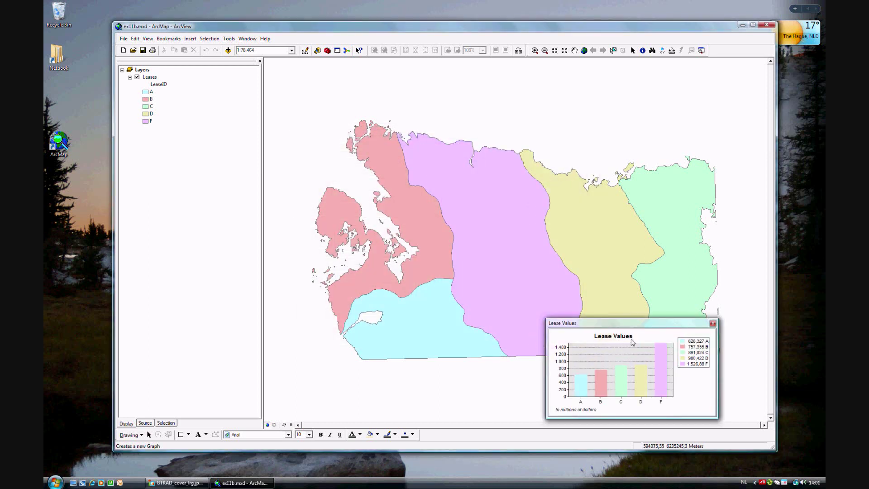
left_click_drag(639, 325, 572, 95)
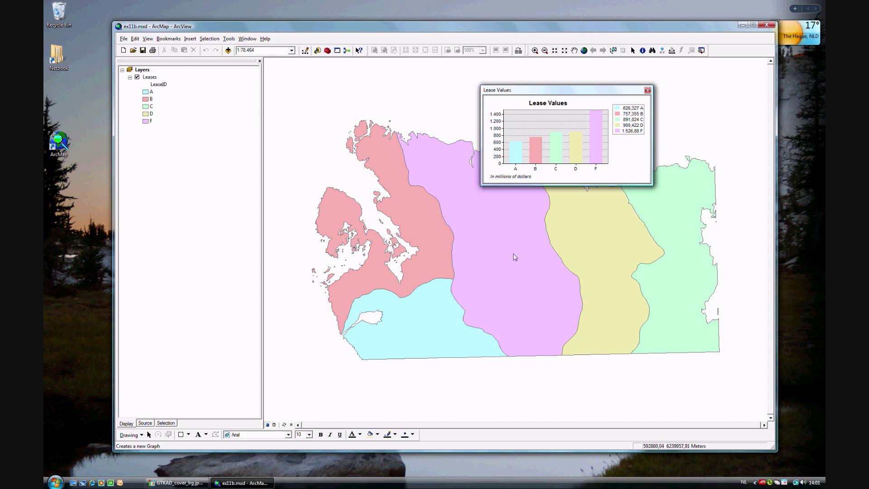
left_click(274, 425)
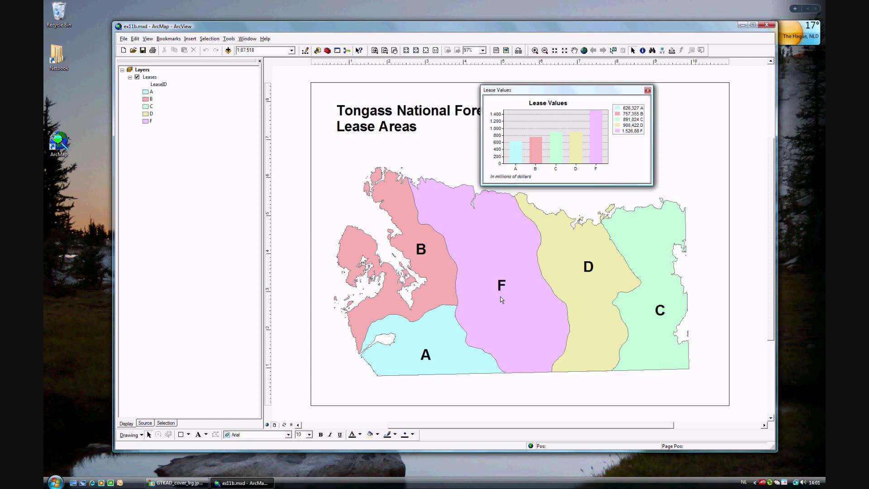
left_click_drag(565, 93, 563, 128)
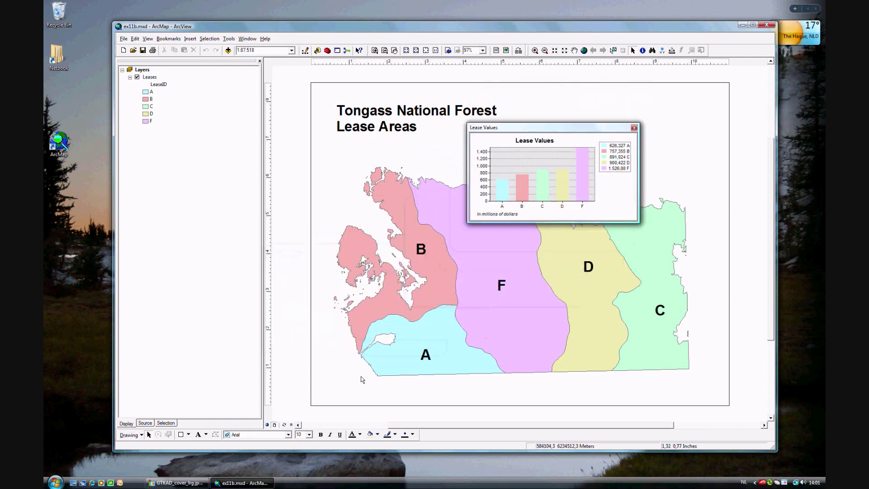
left_click(267, 425)
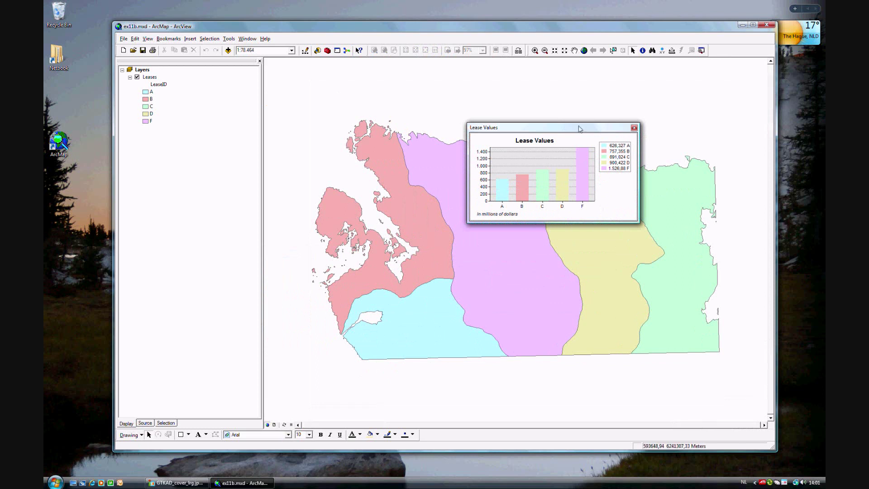
Step: Add the Lease Values graph to the layout and drag it to the upper-right corner
right_click(579, 128)
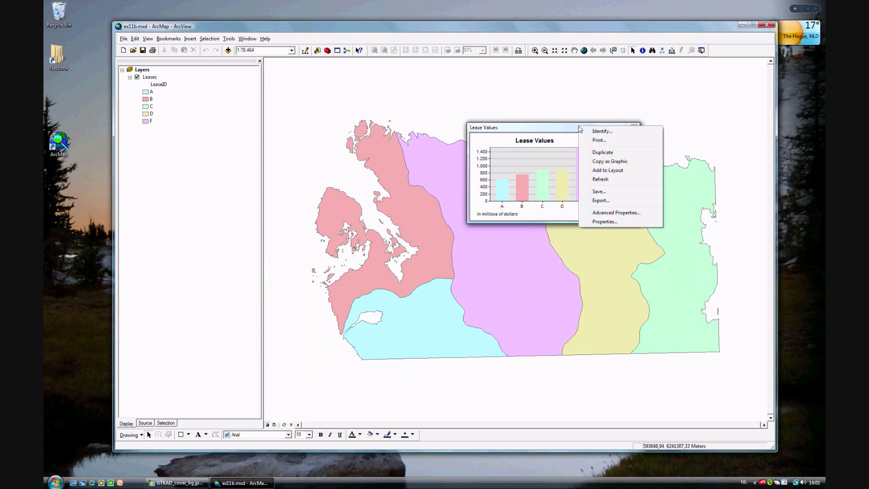
left_click(608, 171)
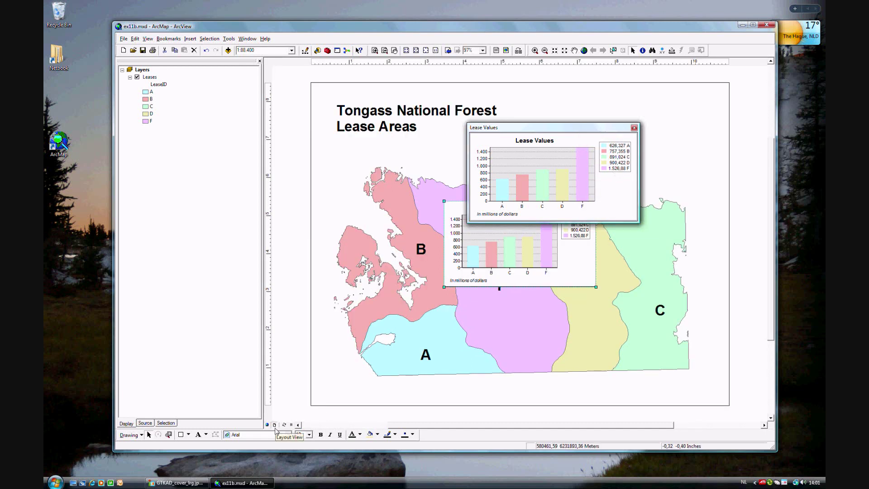
left_click_drag(558, 128, 360, 98)
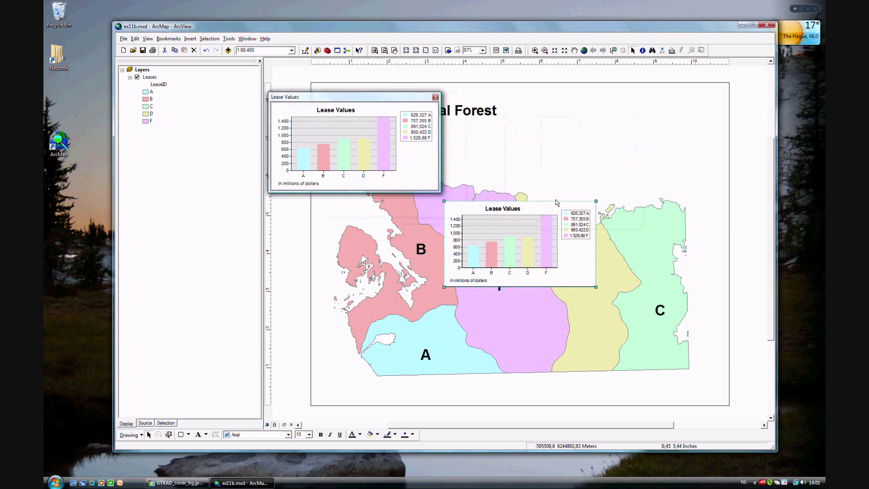
left_click_drag(555, 204, 667, 97)
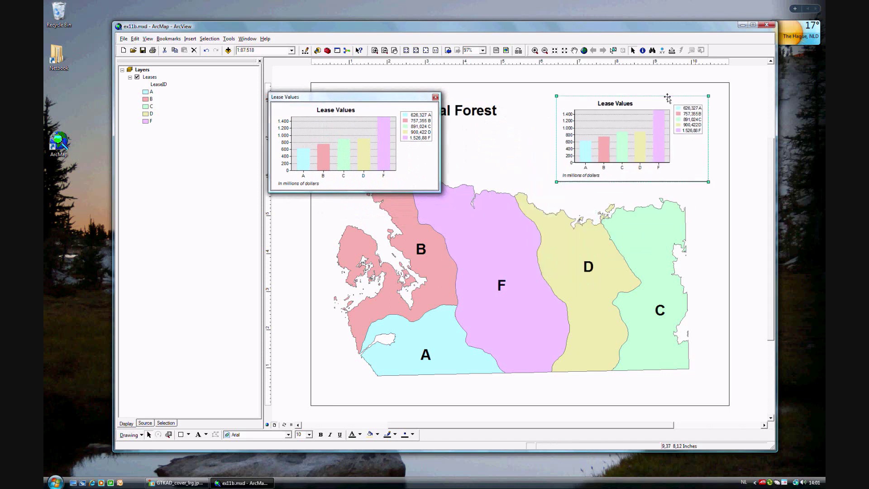
Step: Close the floating graph window and slightly enlarge the chart on the layout
left_click(434, 97)
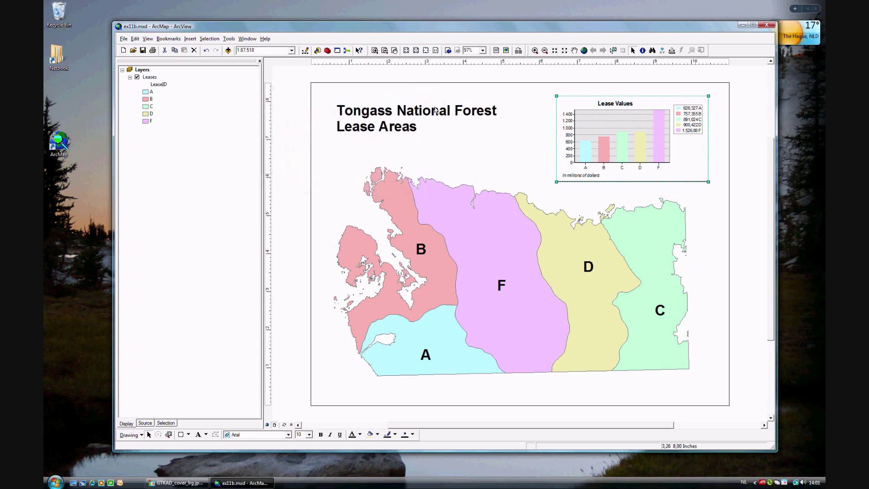
left_click_drag(556, 181, 552, 185)
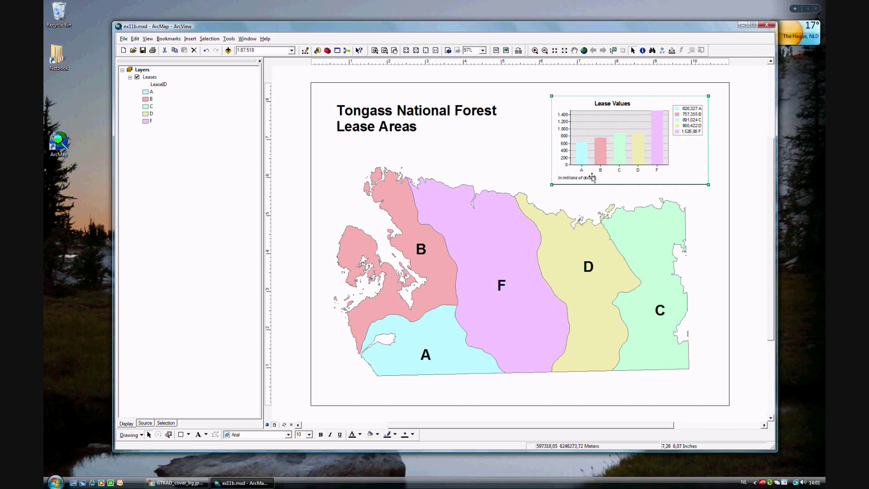